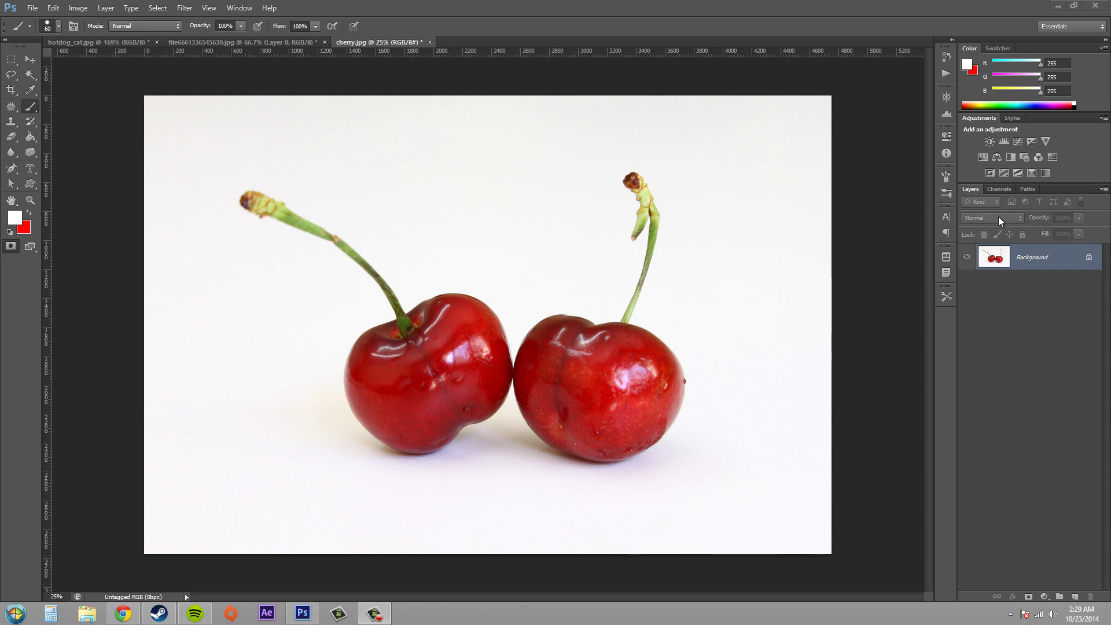
- Show only the Red channel in the Channels panel and enter Quick Mask mode
{"action": "left_click", "coordinate": [1001, 189]}
{"action": "left_click", "coordinate": [1054, 249]}
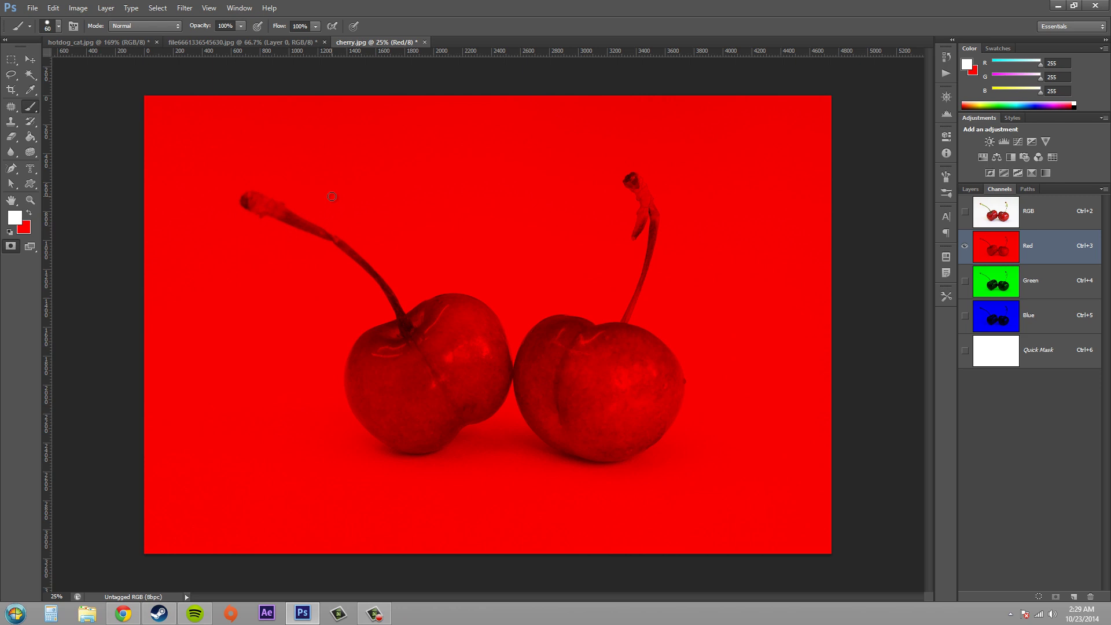
{"action": "left_click", "coordinate": [10, 246]}
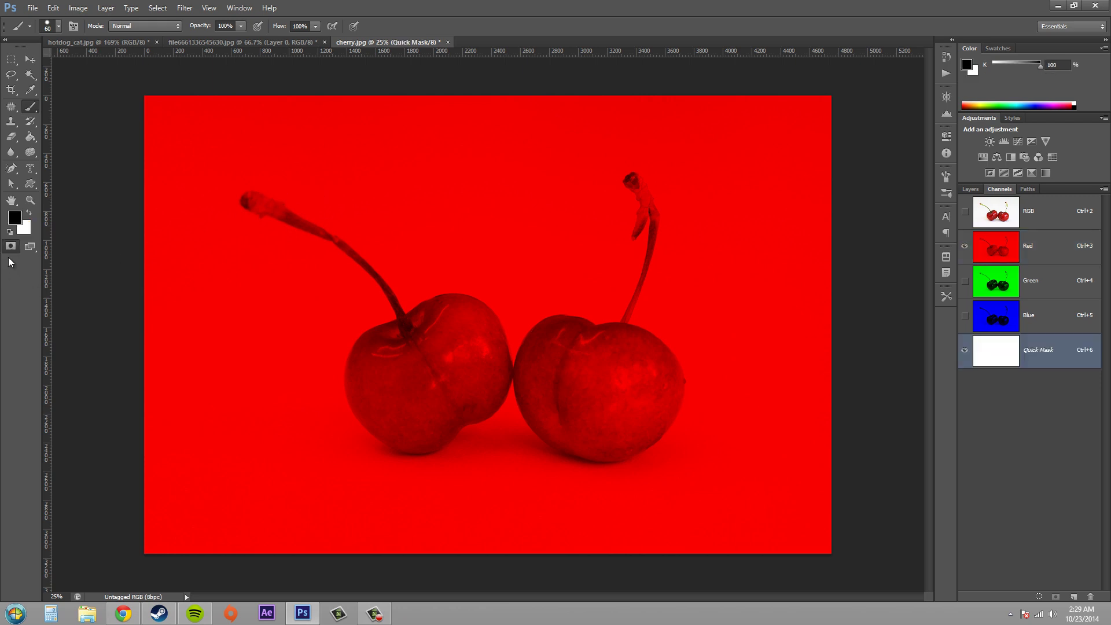
{"action": "left_click", "coordinate": [11, 247]}
{"action": "left_click", "coordinate": [10, 245]}
- Enlarge the brush to 250 px and paint mask over the right cherry and lower-left background
{"action": "key", "text": "bracketright"}
{"action": "key", "text": "bracketright"}
{"action": "key", "text": "bracketright"}
{"action": "mouse_move", "coordinate": [547, 374]}
{"action": "left_mouse_down"}
{"action": "mouse_move", "coordinate": [634, 378]}
{"action": "mouse_move", "coordinate": [642, 393]}
{"action": "mouse_move", "coordinate": [620, 409]}
{"action": "mouse_move", "coordinate": [561, 396]}
{"action": "mouse_move", "coordinate": [546, 375]}
{"action": "mouse_move", "coordinate": [542, 407]}
{"action": "mouse_move", "coordinate": [590, 434]}
{"action": "mouse_move", "coordinate": [620, 430]}
{"action": "mouse_move", "coordinate": [636, 383]}
{"action": "mouse_move", "coordinate": [577, 351]}
{"action": "mouse_move", "coordinate": [550, 378]}
{"action": "mouse_move", "coordinate": [549, 339]}
{"action": "mouse_move", "coordinate": [533, 392]}
{"action": "mouse_move", "coordinate": [540, 374]}
{"action": "mouse_move", "coordinate": [594, 352]}
{"action": "mouse_move", "coordinate": [632, 361]}
{"action": "mouse_move", "coordinate": [652, 389]}
{"action": "mouse_move", "coordinate": [622, 415]}
{"action": "left_mouse_up"}
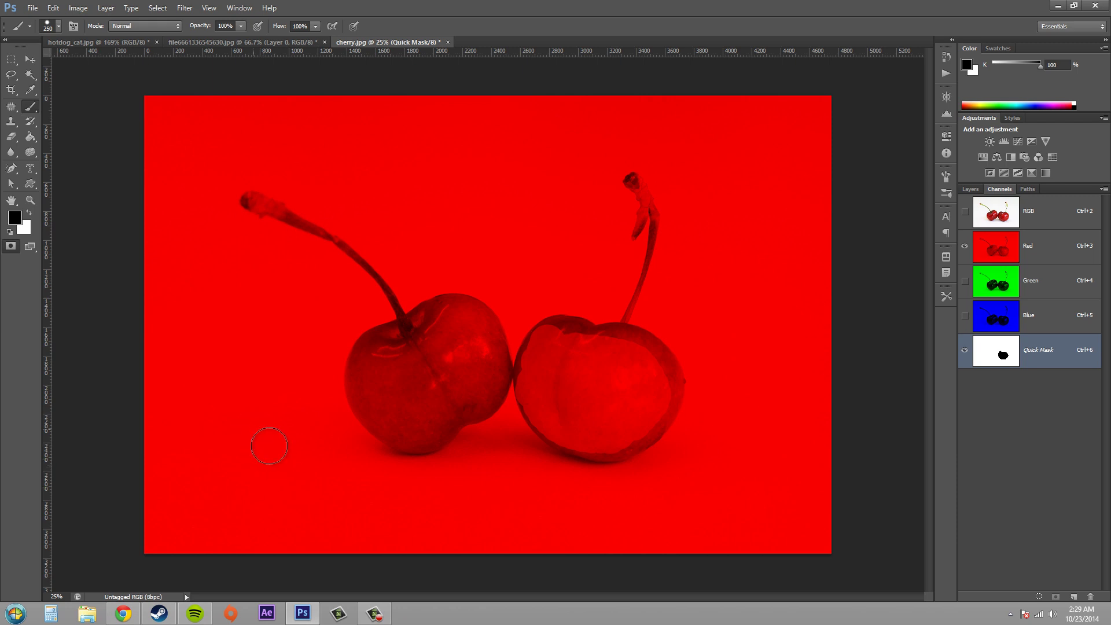
{"action": "left_click_drag", "start_coordinate": [260, 491], "coordinate": [567, 486]}
{"action": "mouse_move", "coordinate": [566, 320]}
{"action": "left_mouse_down"}
{"action": "mouse_move", "coordinate": [532, 332]}
{"action": "mouse_move", "coordinate": [516, 315]}
{"action": "left_mouse_up"}
{"action": "mouse_move", "coordinate": [576, 359]}
{"action": "left_mouse_down"}
{"action": "mouse_move", "coordinate": [576, 339]}
{"action": "mouse_move", "coordinate": [553, 348]}
{"action": "mouse_move", "coordinate": [593, 353]}
{"action": "left_mouse_up"}
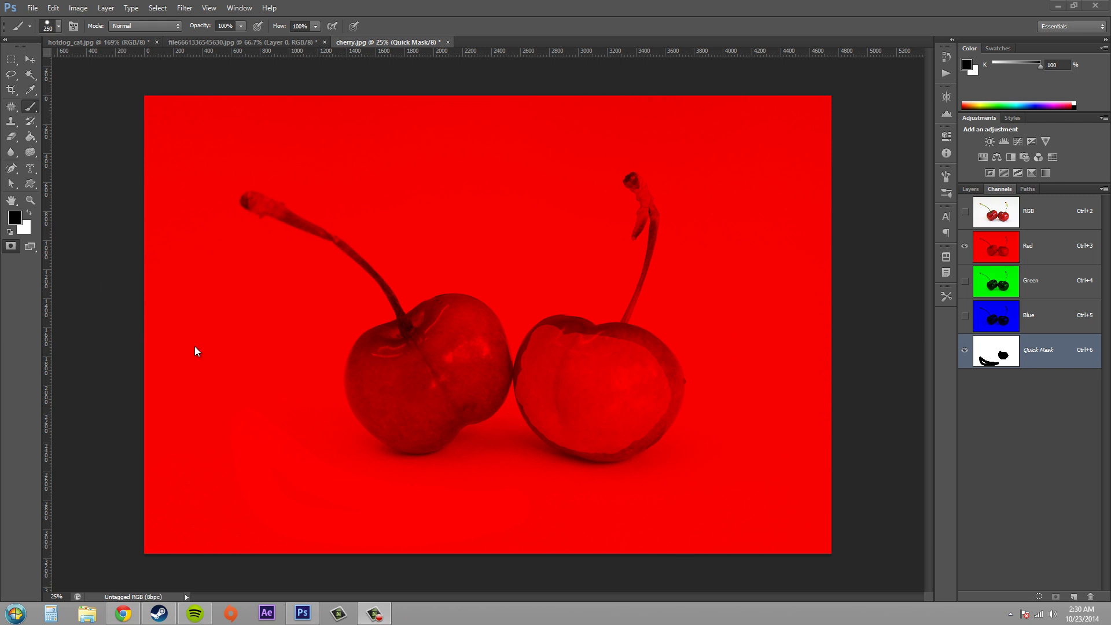
- Convert the painted quick mask into a selection, then deselect it with Ctrl+D
{"action": "left_click", "coordinate": [10, 247]}
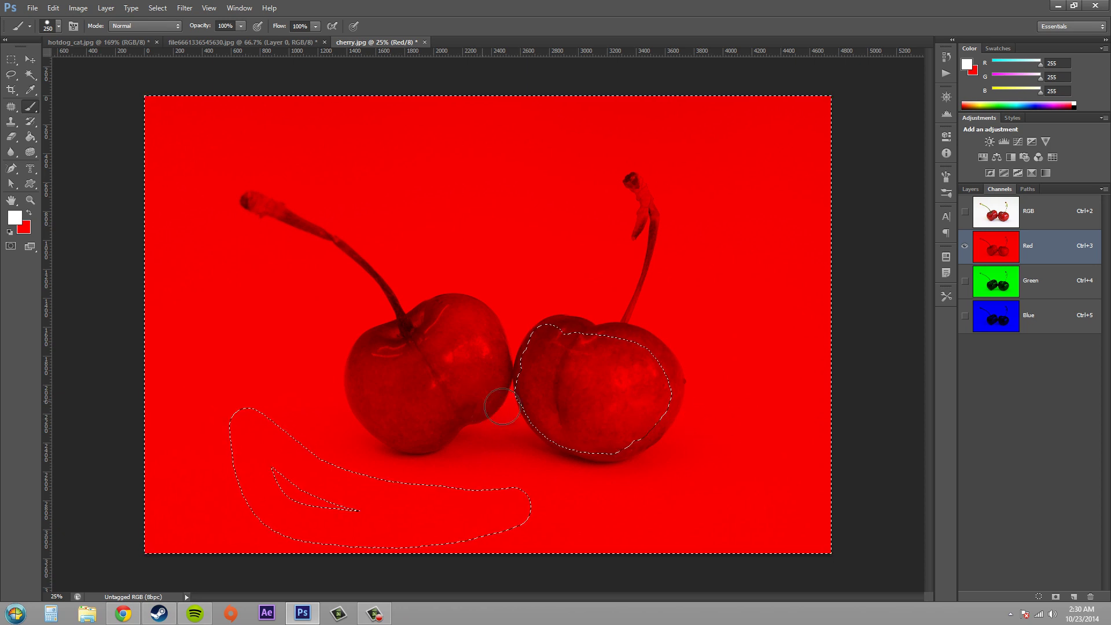
{"action": "key", "text": "ctrl+d"}
- In Quick Mask Options, set the overlay colour to blue (0084ff) with opacity kept at 50%
{"action": "double_click", "coordinate": [11, 247]}
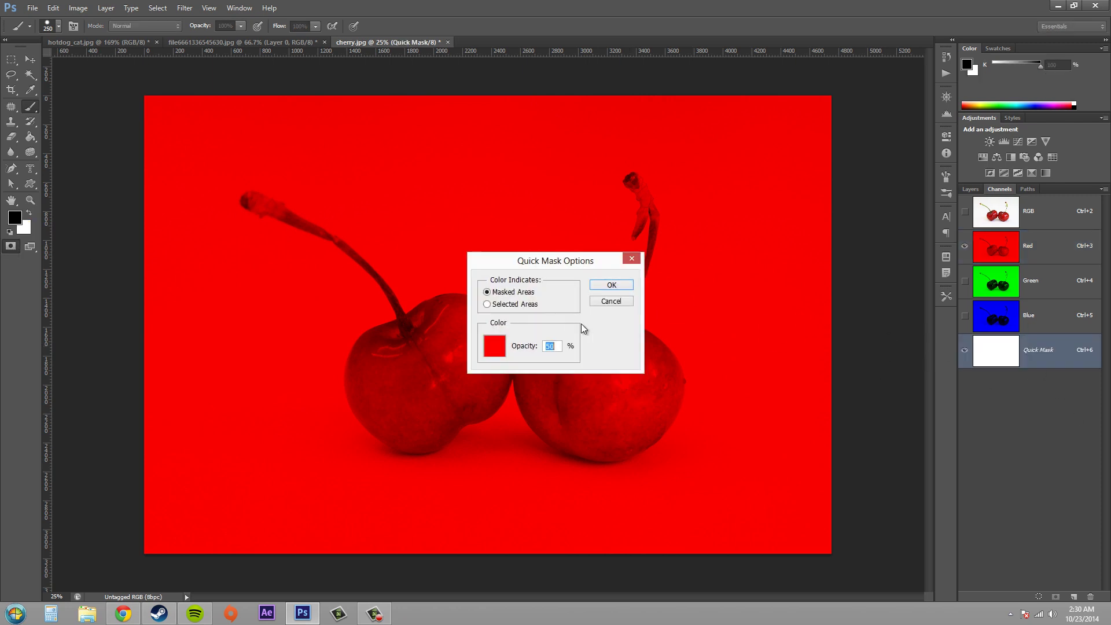
{"action": "left_click_drag", "start_coordinate": [552, 262], "coordinate": [753, 219]}
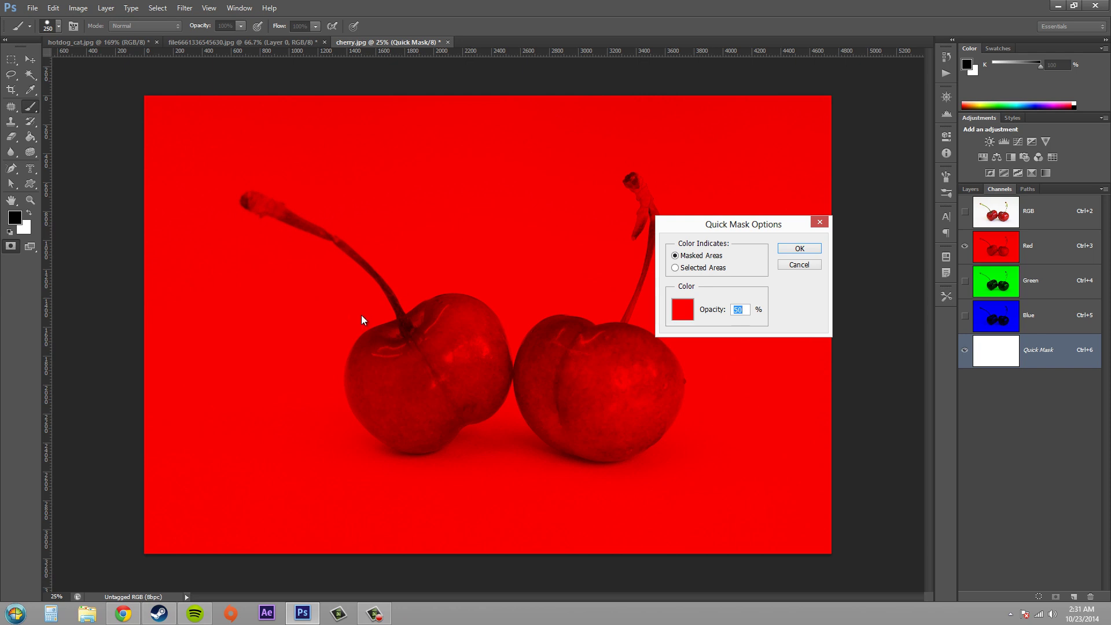
{"action": "left_click_drag", "start_coordinate": [736, 224], "coordinate": [474, 156]}
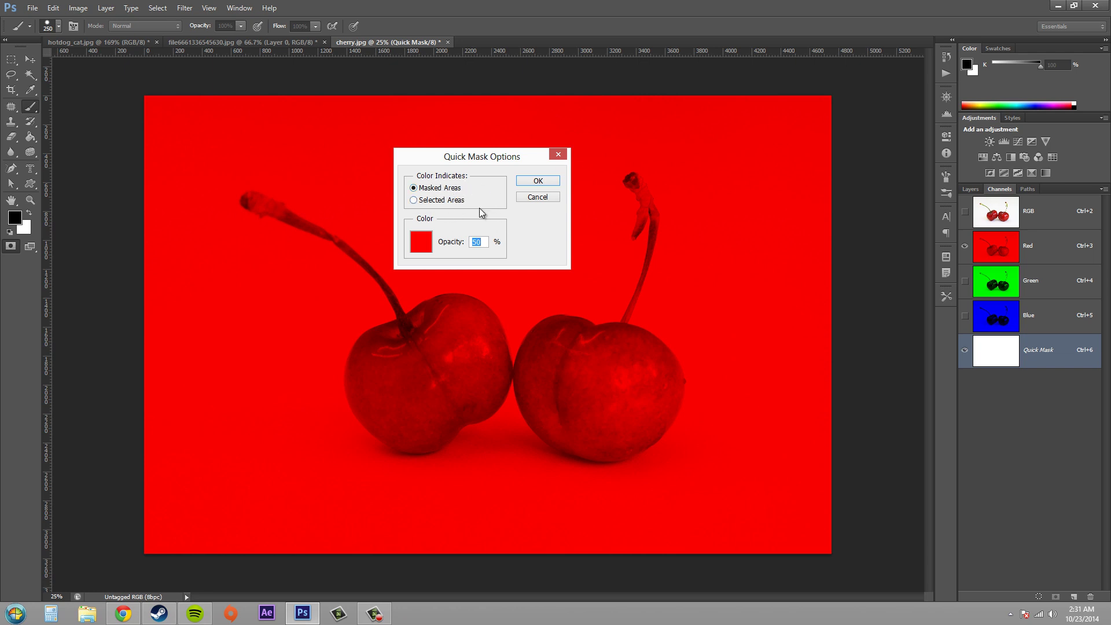
{"action": "left_click", "coordinate": [426, 246]}
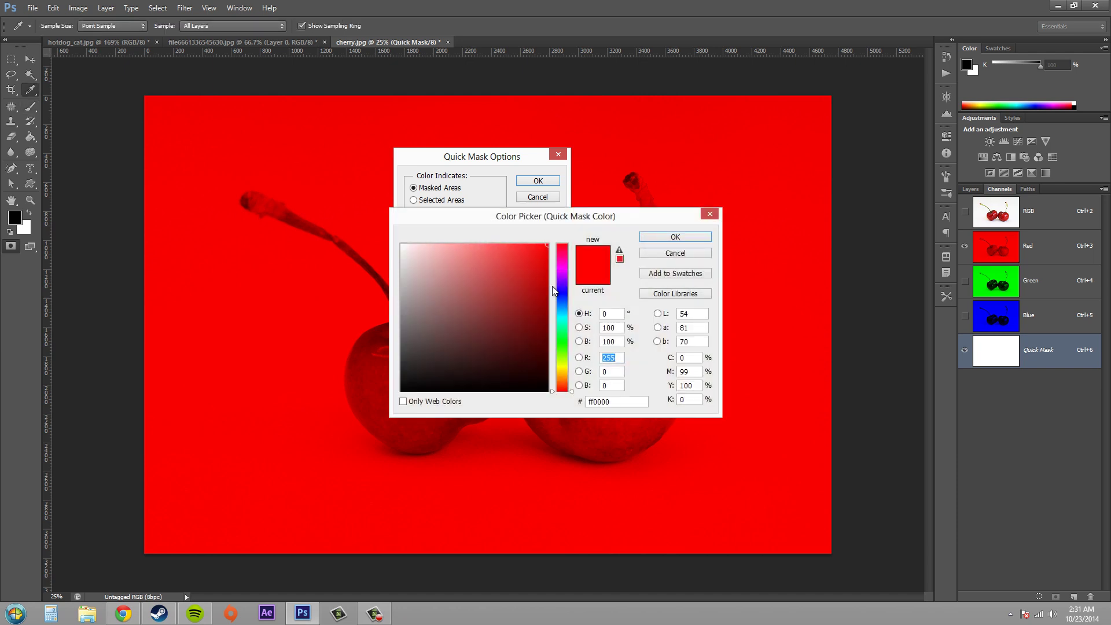
{"action": "left_click_drag", "start_coordinate": [561, 295], "coordinate": [562, 305]}
{"action": "left_click", "coordinate": [669, 236]}
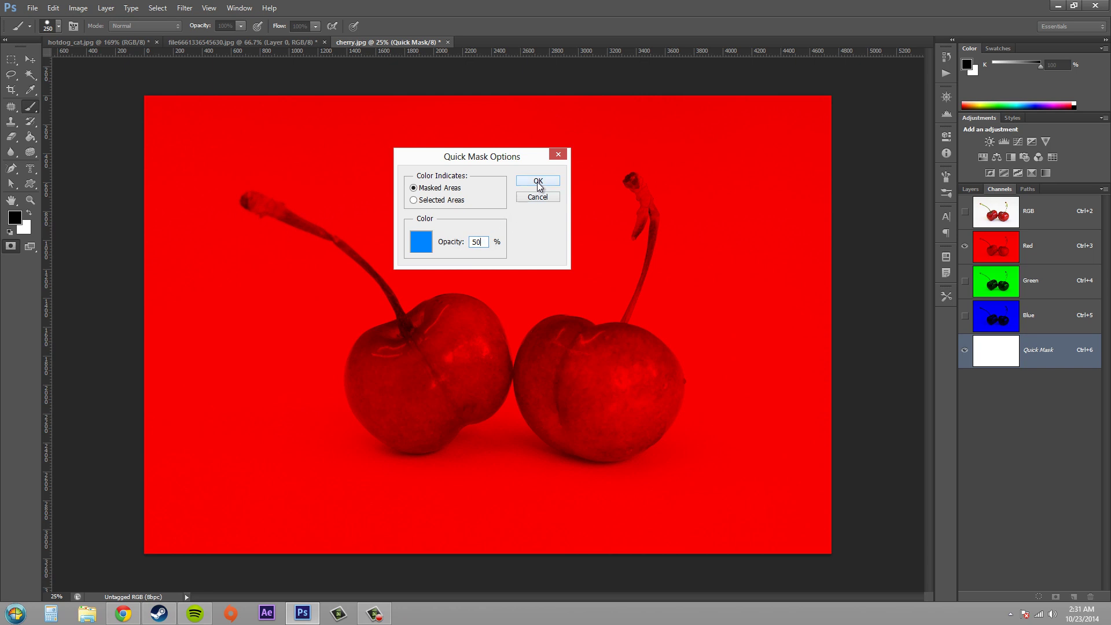
{"action": "left_click", "coordinate": [482, 243]}
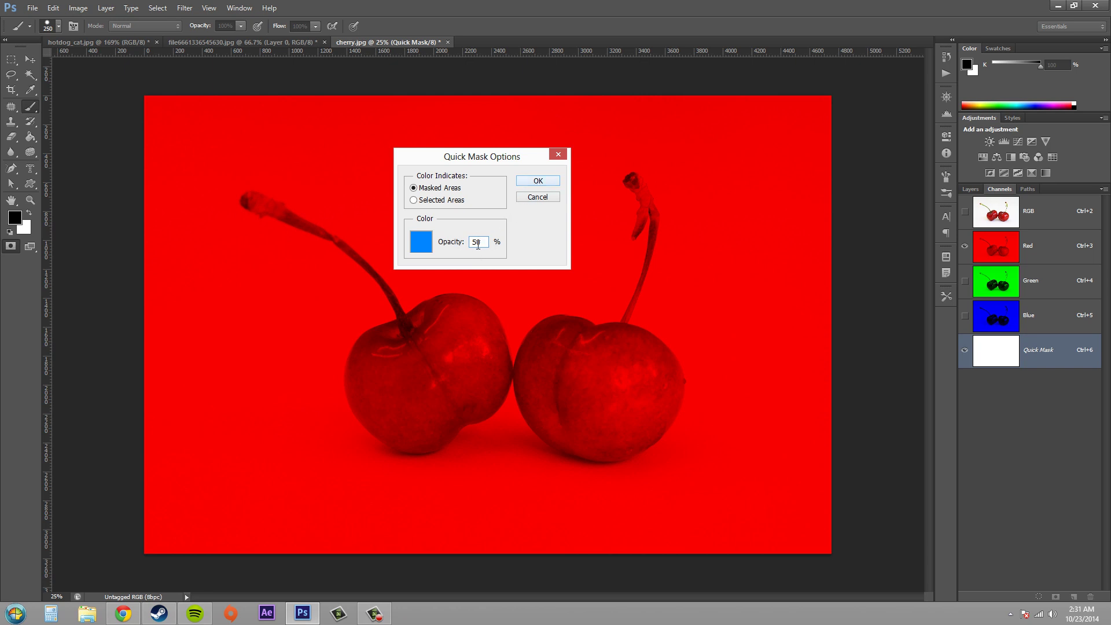
{"action": "left_click", "coordinate": [539, 181]}
- Paint a blue quick mask over the right cherry and exit Quick Mask to select that cherry
{"action": "left_click", "coordinate": [538, 182]}
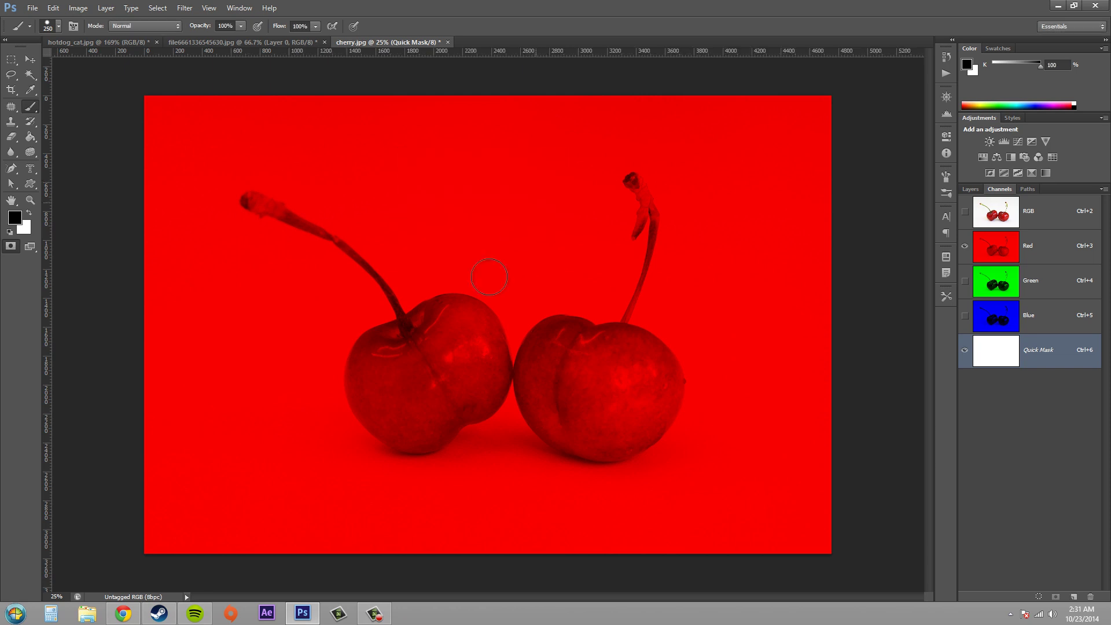
{"action": "mouse_move", "coordinate": [544, 341]}
{"action": "left_mouse_down"}
{"action": "mouse_move", "coordinate": [602, 443]}
{"action": "mouse_move", "coordinate": [645, 373]}
{"action": "mouse_move", "coordinate": [619, 394]}
{"action": "mouse_move", "coordinate": [570, 359]}
{"action": "mouse_move", "coordinate": [648, 356]}
{"action": "mouse_move", "coordinate": [650, 412]}
{"action": "mouse_move", "coordinate": [614, 425]}
{"action": "mouse_move", "coordinate": [524, 388]}
{"action": "mouse_move", "coordinate": [553, 434]}
{"action": "mouse_move", "coordinate": [618, 452]}
{"action": "mouse_move", "coordinate": [671, 422]}
{"action": "mouse_move", "coordinate": [683, 376]}
{"action": "mouse_move", "coordinate": [555, 316]}
{"action": "mouse_move", "coordinate": [525, 421]}
{"action": "mouse_move", "coordinate": [651, 479]}
{"action": "left_mouse_up"}
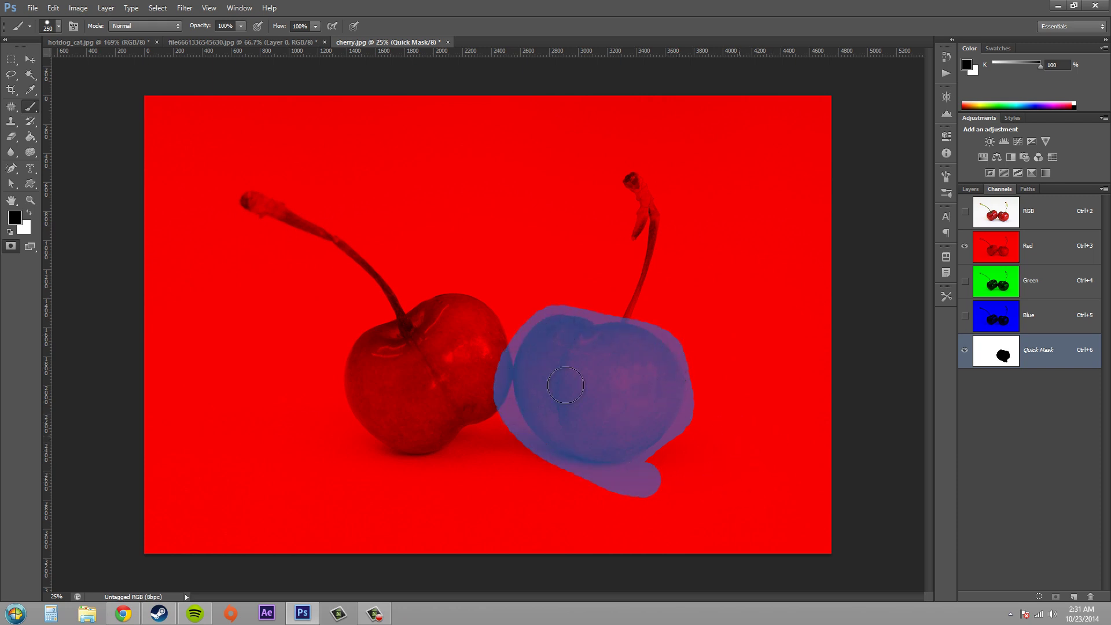
{"action": "left_click", "coordinate": [11, 248]}
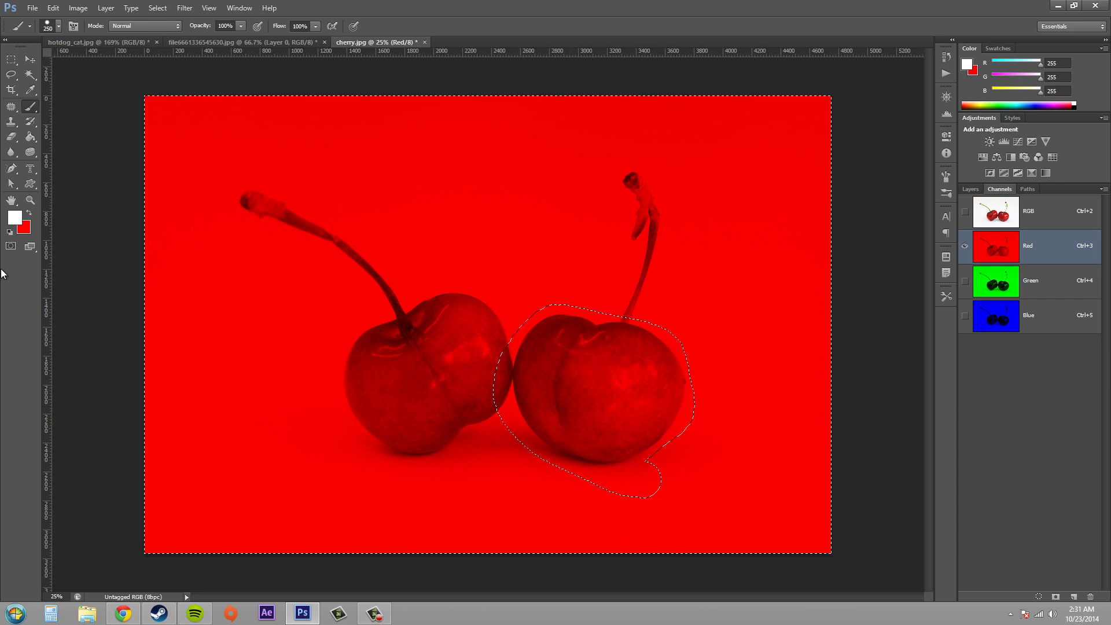
- Change the Quick Mask overlay colour back to red (ff003c), keeping 50% opacity
{"action": "double_click", "coordinate": [10, 246]}
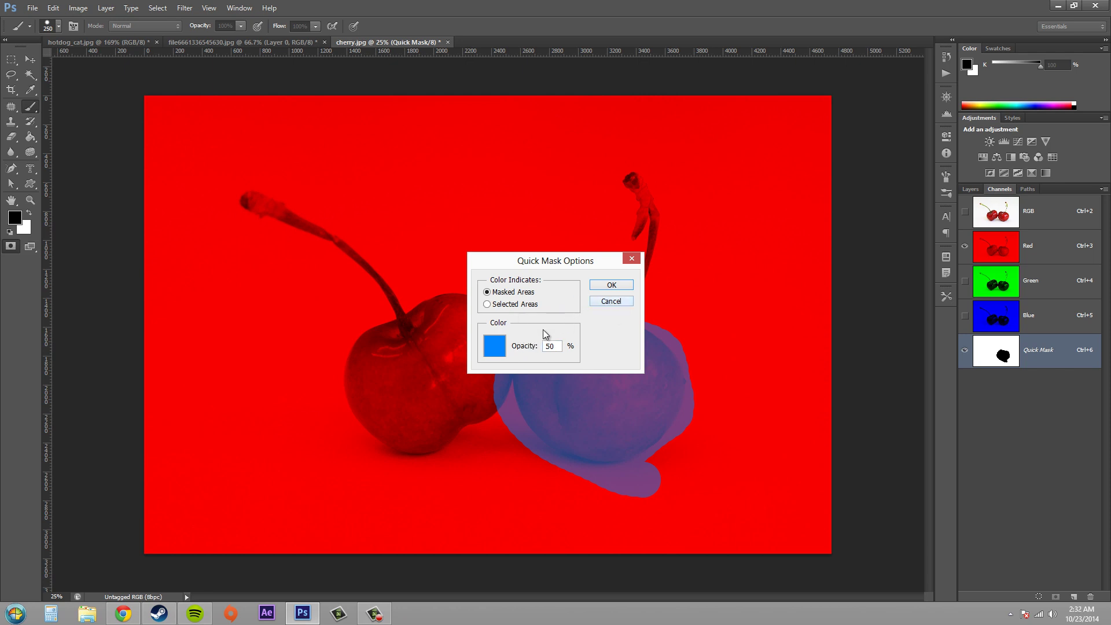
{"action": "left_click", "coordinate": [495, 345]}
{"action": "left_click_drag", "start_coordinate": [560, 287], "coordinate": [564, 246]}
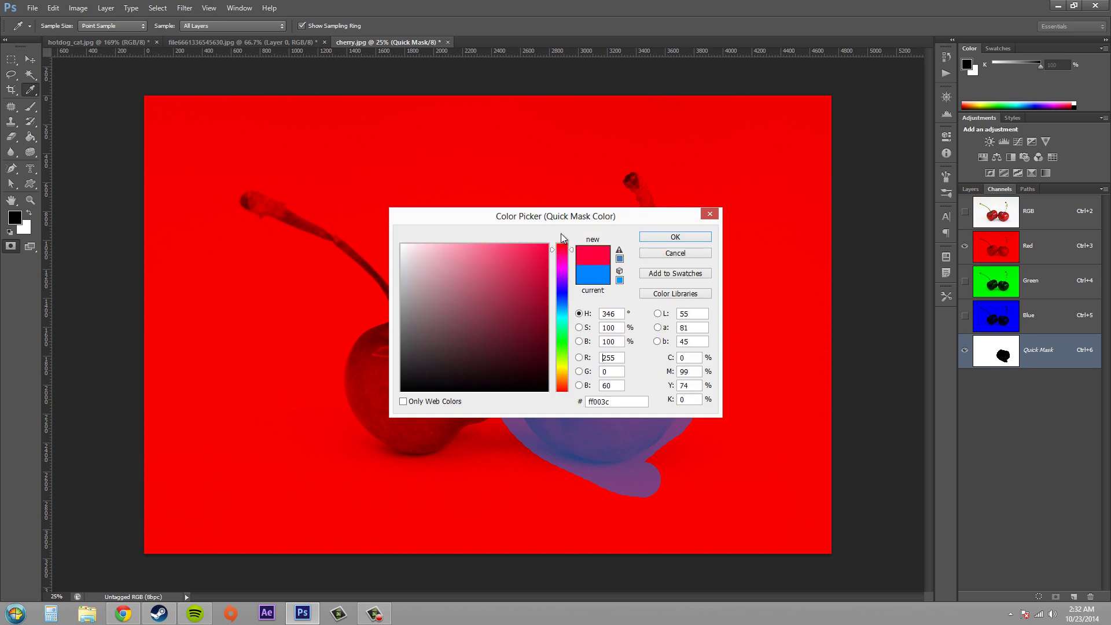
{"action": "left_click", "coordinate": [683, 244]}
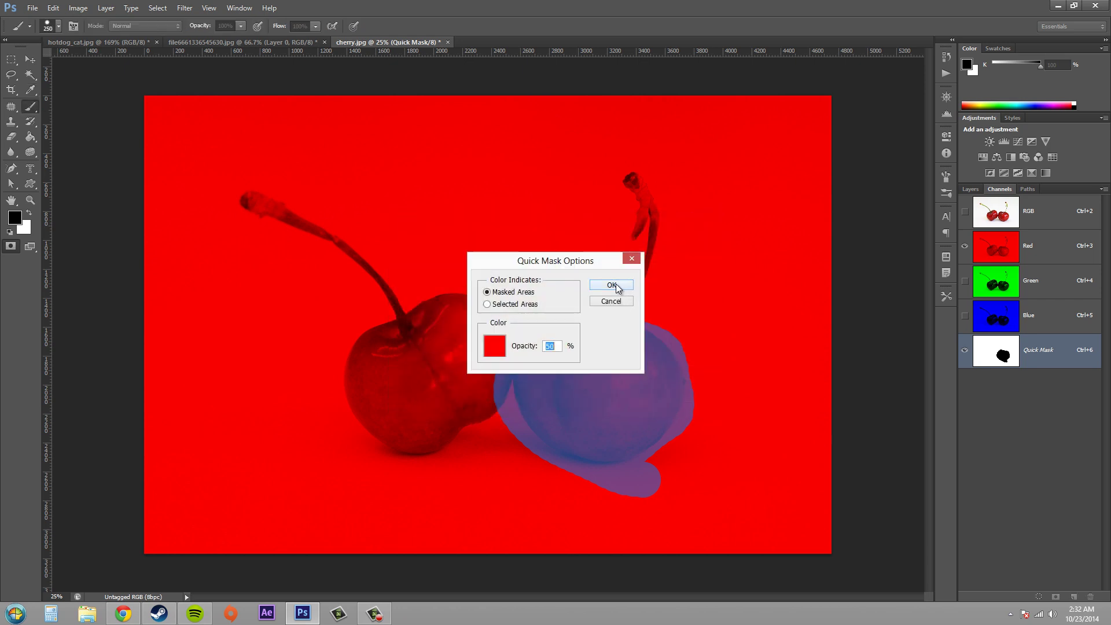
{"action": "left_click", "coordinate": [615, 286]}
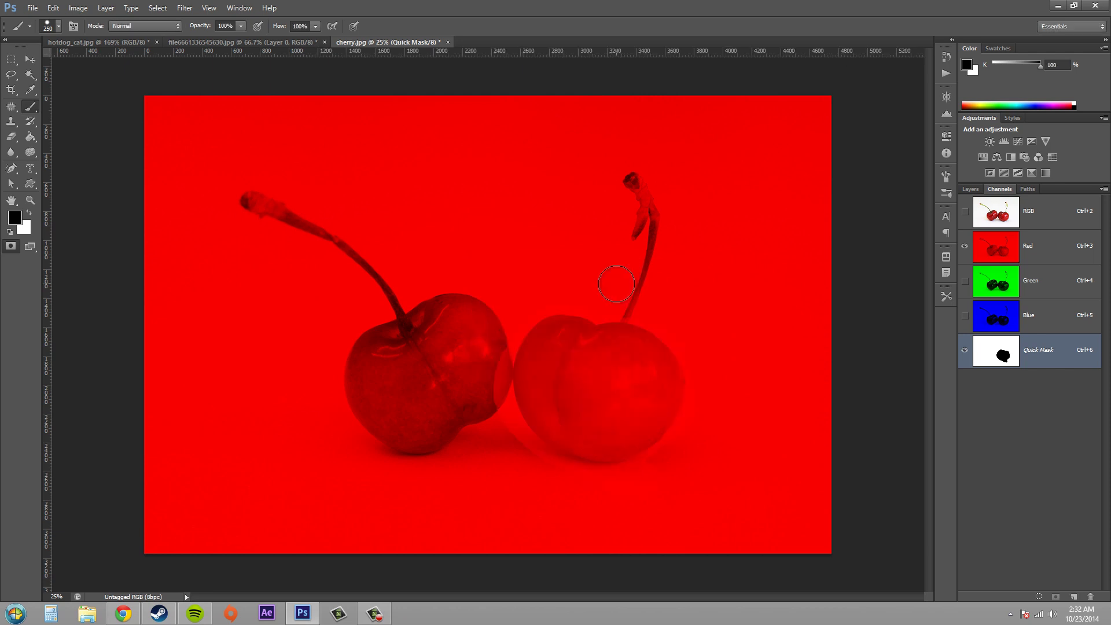